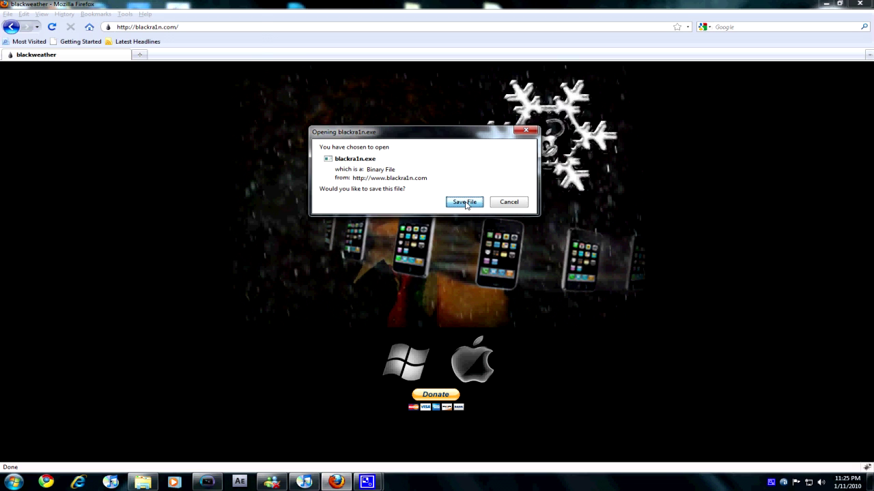
Save blackra1n.exe from blackra1n.com to the computer
{"action": "left_click", "coordinate": [467, 203]}
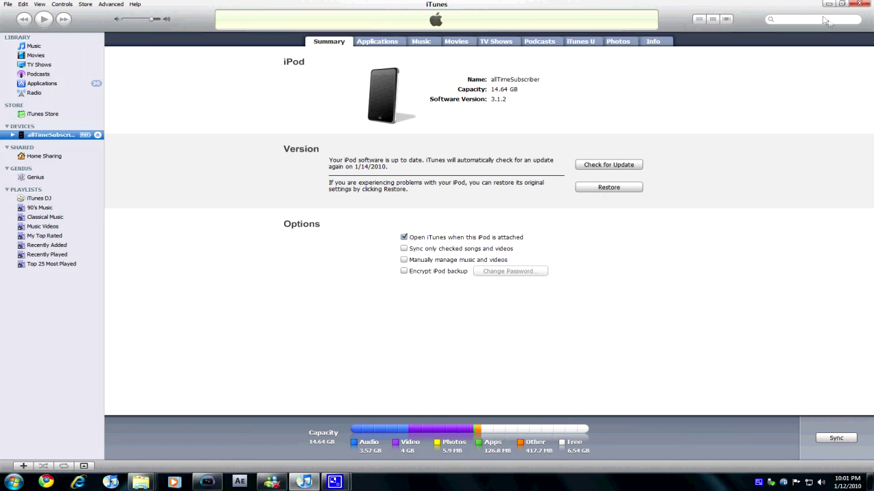
Bring the screen recorder window to the front after confirming iPod firmware 3.1.2
{"action": "mouse_move", "coordinate": [334, 482]}
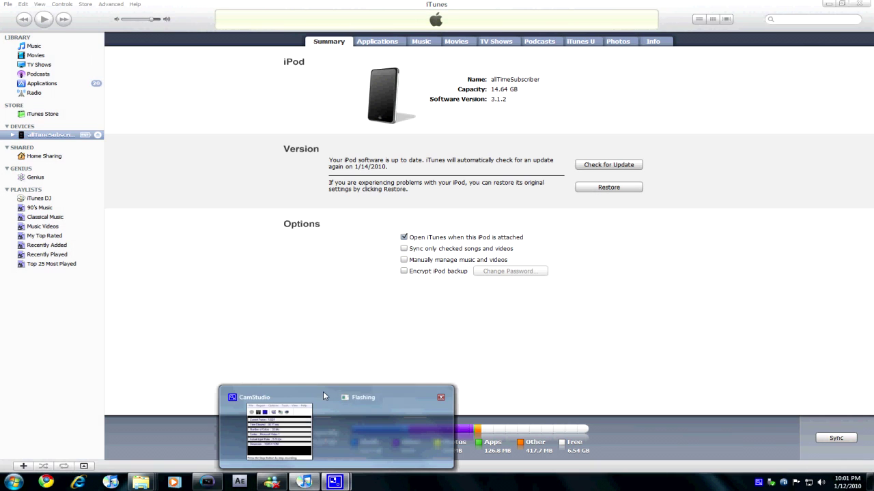
{"action": "left_click", "coordinate": [280, 427]}
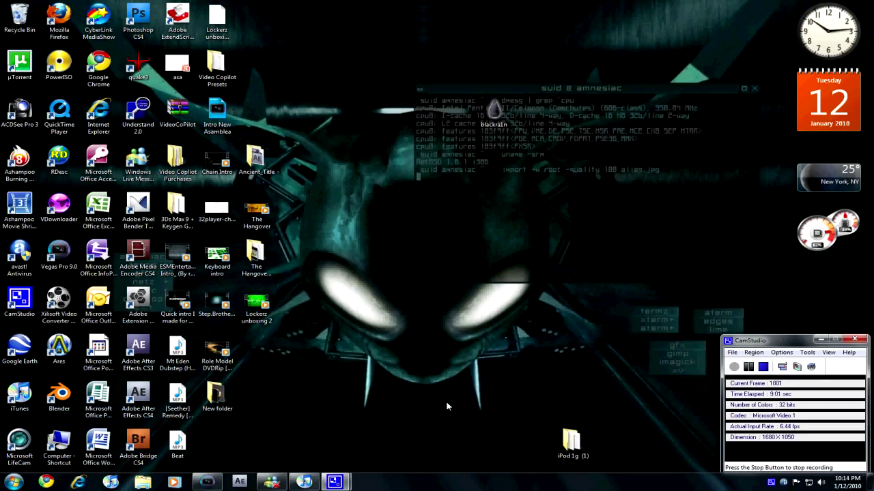
Quit iTunes and run the desktop blackra1n.exe as administrator, accepting the publisher warning
{"action": "left_click", "coordinate": [305, 482]}
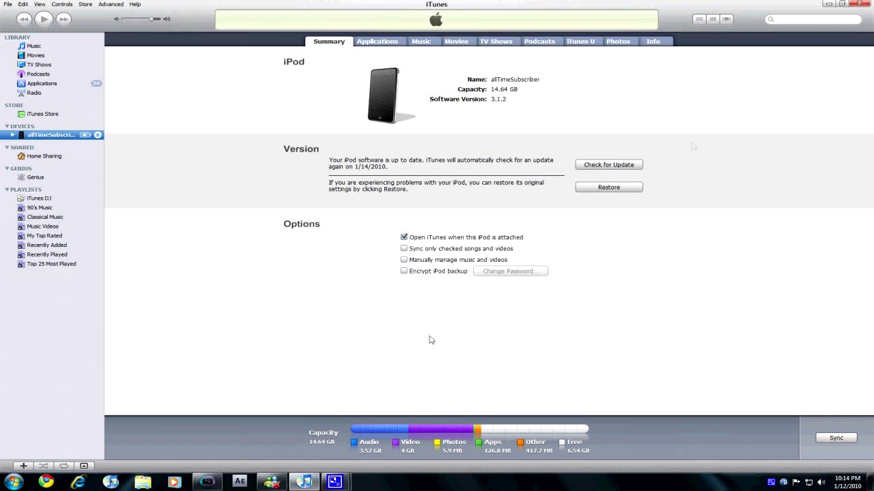
{"action": "left_click", "coordinate": [866, 5]}
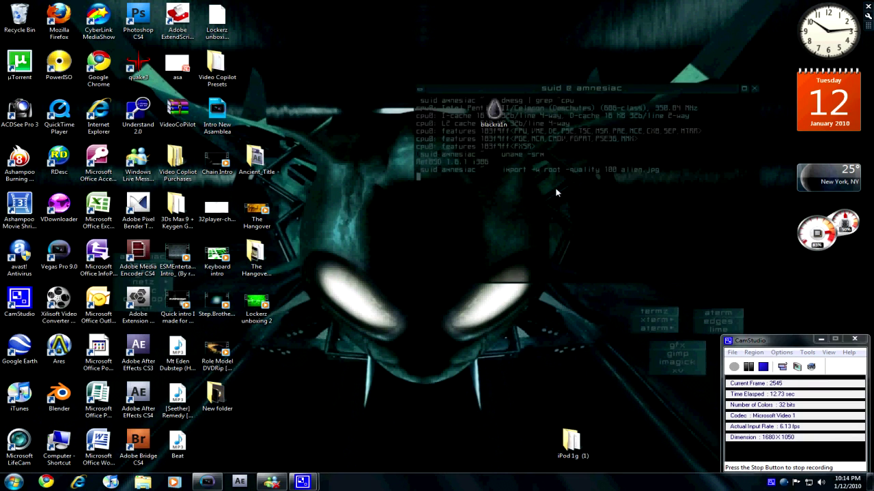
{"action": "double_click", "coordinate": [501, 120]}
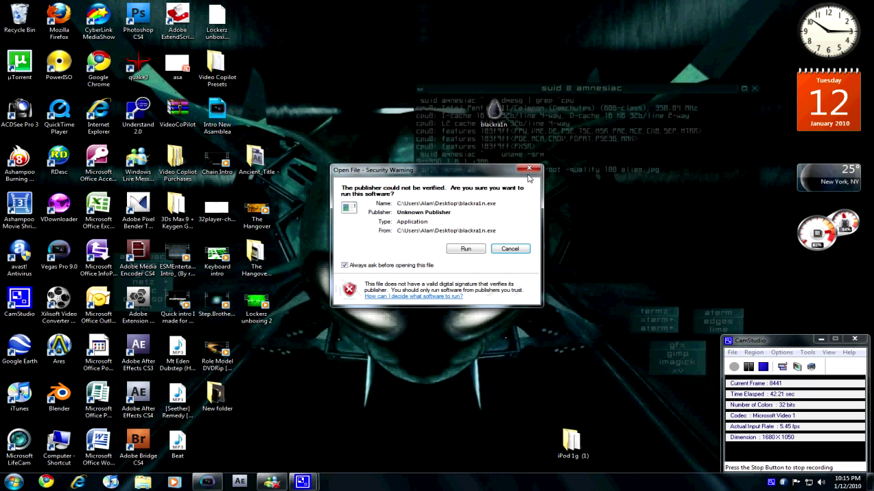
{"action": "key", "text": "Return"}
{"action": "right_click", "coordinate": [502, 121]}
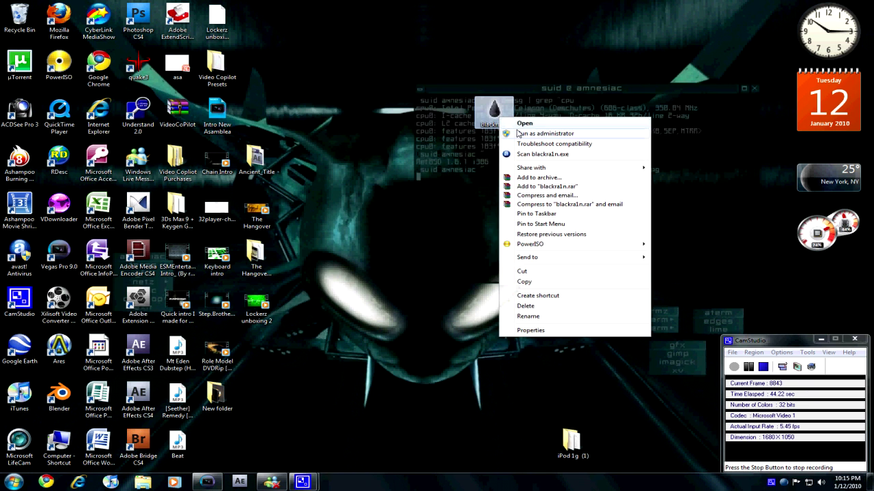
{"action": "left_click", "coordinate": [518, 134]}
{"action": "left_click", "coordinate": [518, 133]}
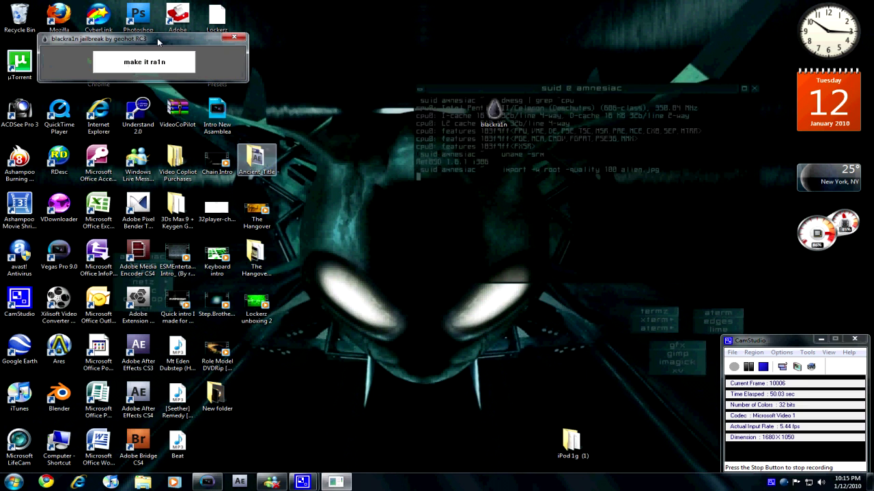
Move the blackra1n RC3 window to the middle of the screen
{"action": "mouse_move", "coordinate": [155, 39]}
{"action": "left_mouse_down"}
{"action": "mouse_move", "coordinate": [480, 155]}
{"action": "mouse_move", "coordinate": [471, 157]}
{"action": "mouse_move", "coordinate": [445, 104]}
{"action": "mouse_move", "coordinate": [437, 53]}
{"action": "mouse_move", "coordinate": [428, 163]}
{"action": "mouse_move", "coordinate": [441, 161]}
{"action": "left_mouse_up"}
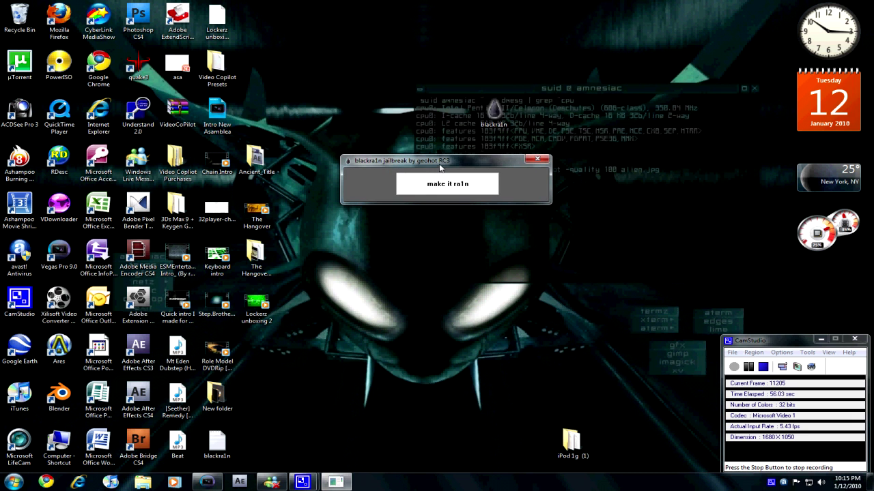